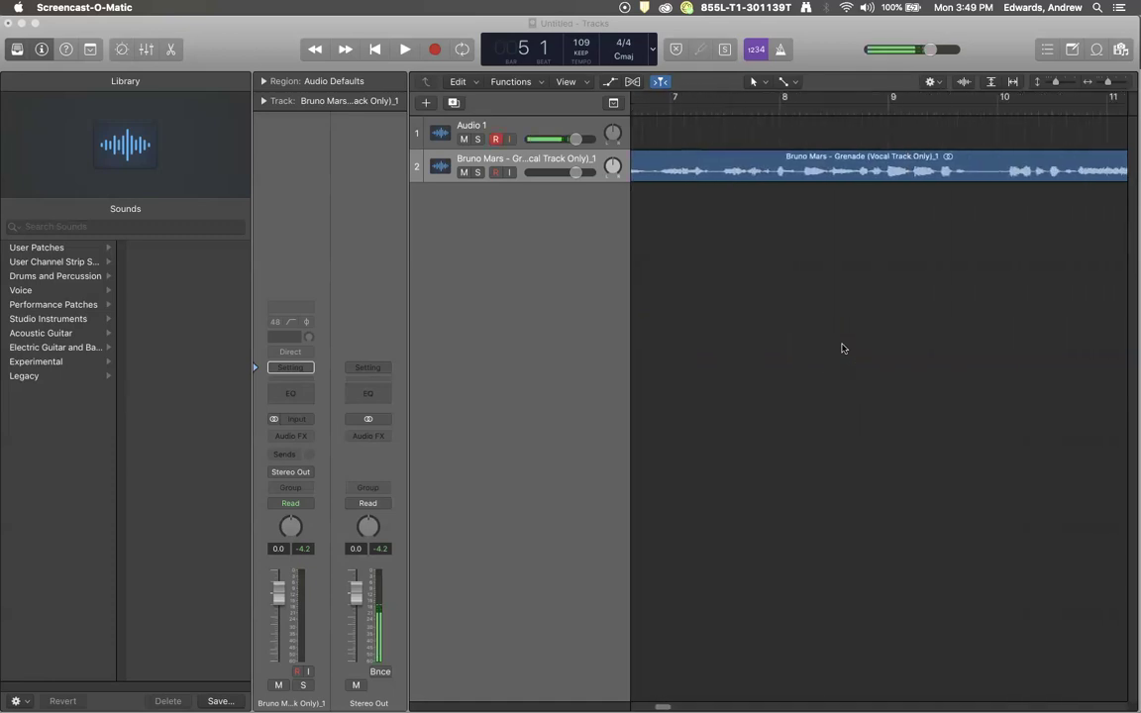
scroll(842, 348, right, 2)
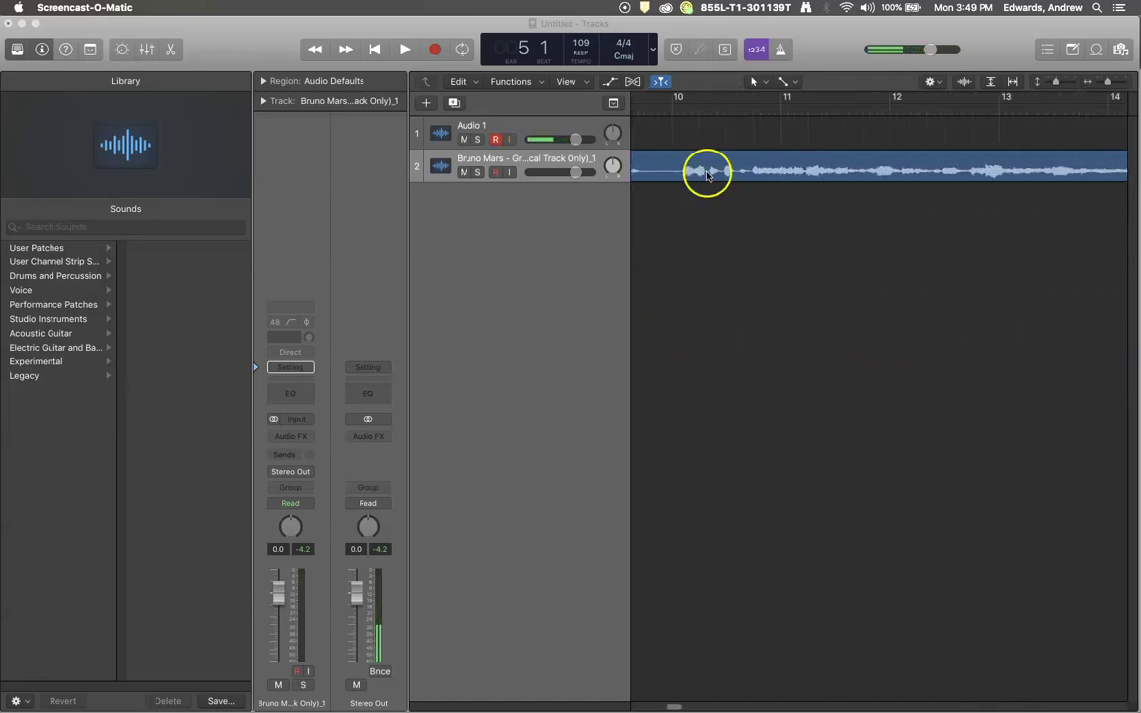
Step: Play the vocal track from bar 10 and stop playback shortly after bar 18
click(721, 238)
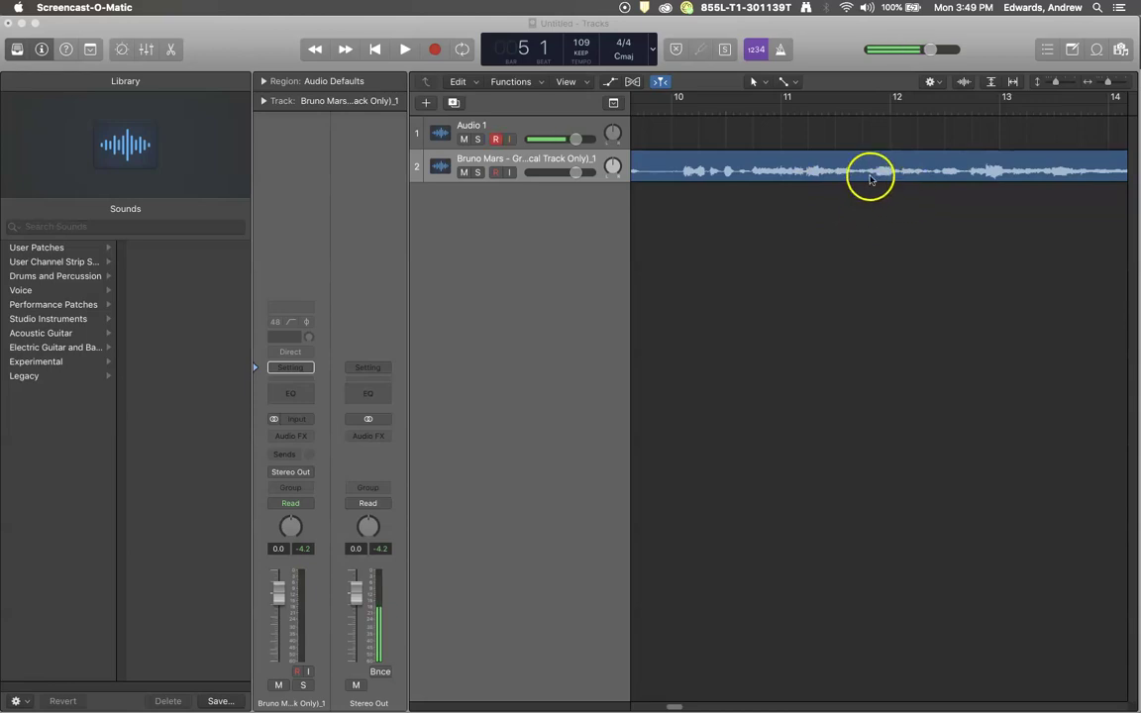
click(674, 110)
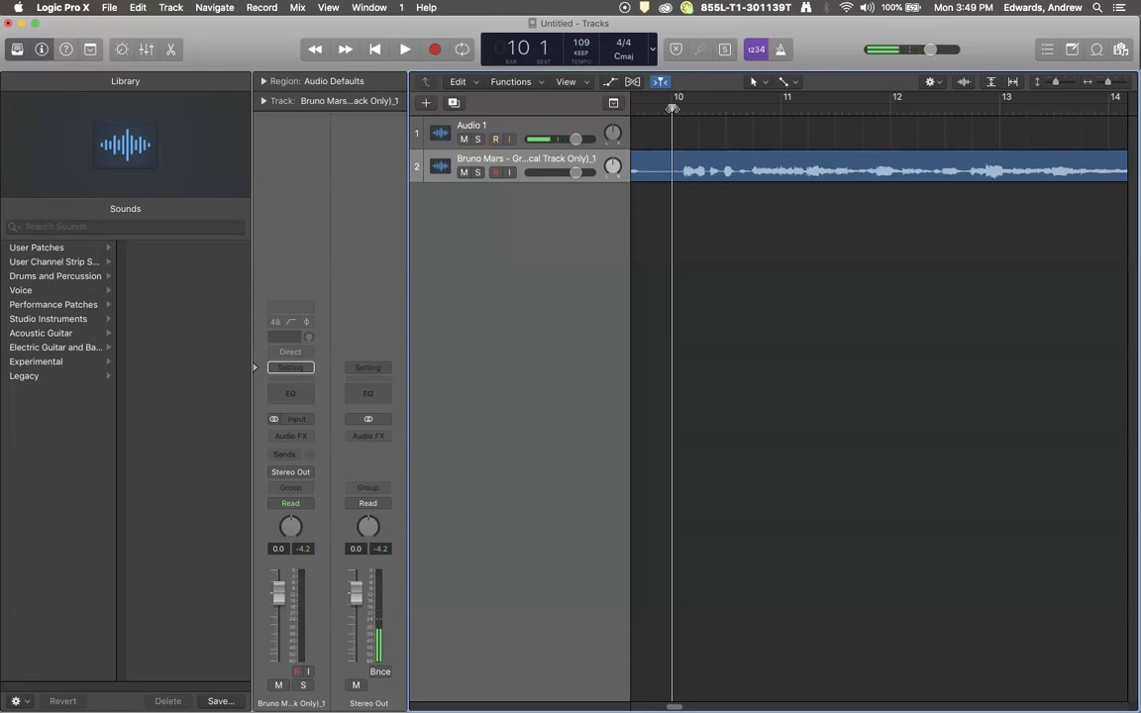
key(space)
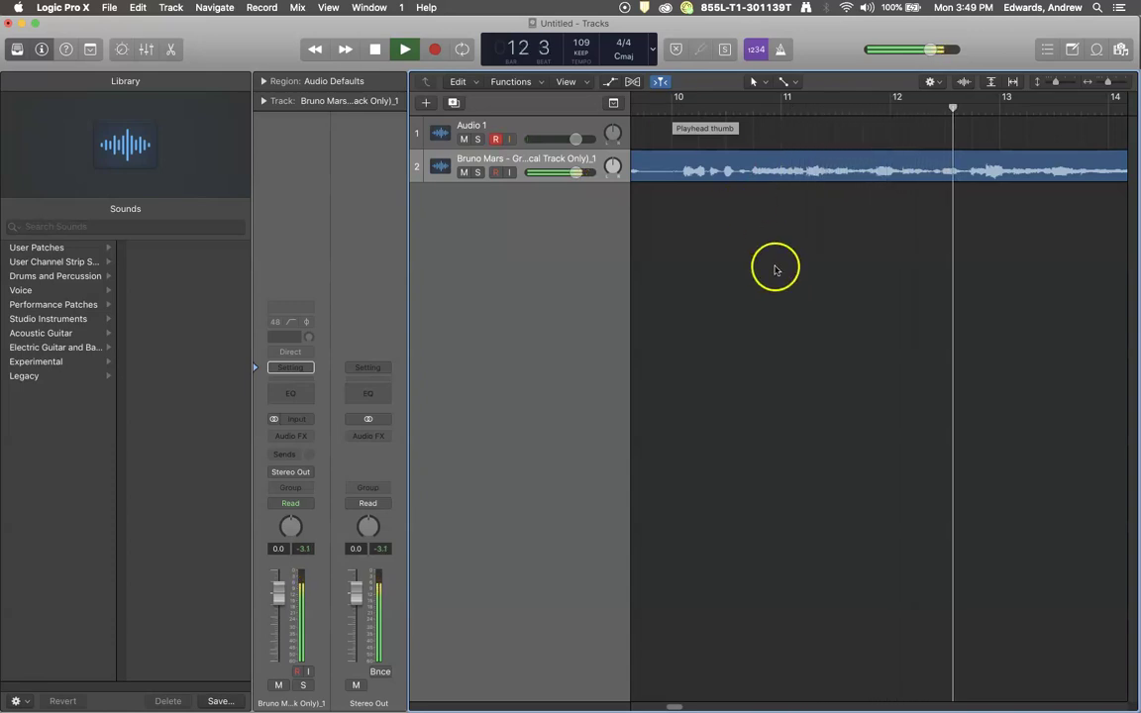
scroll(776, 269, right, 5)
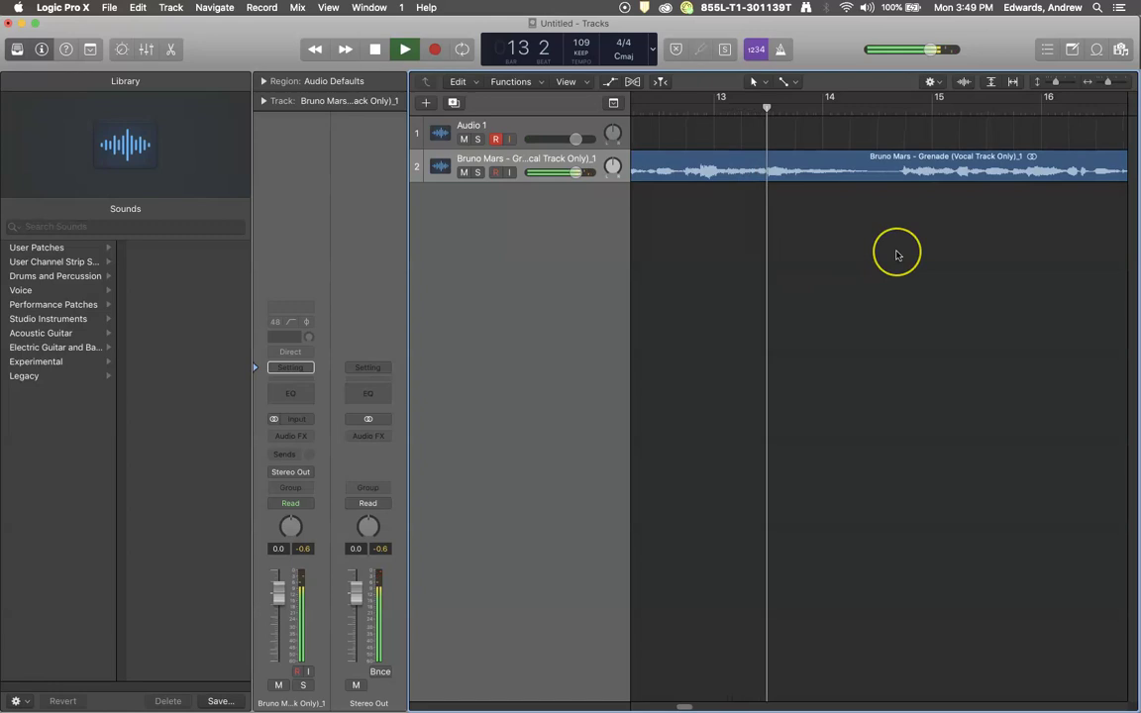
scroll(897, 255, right, 3)
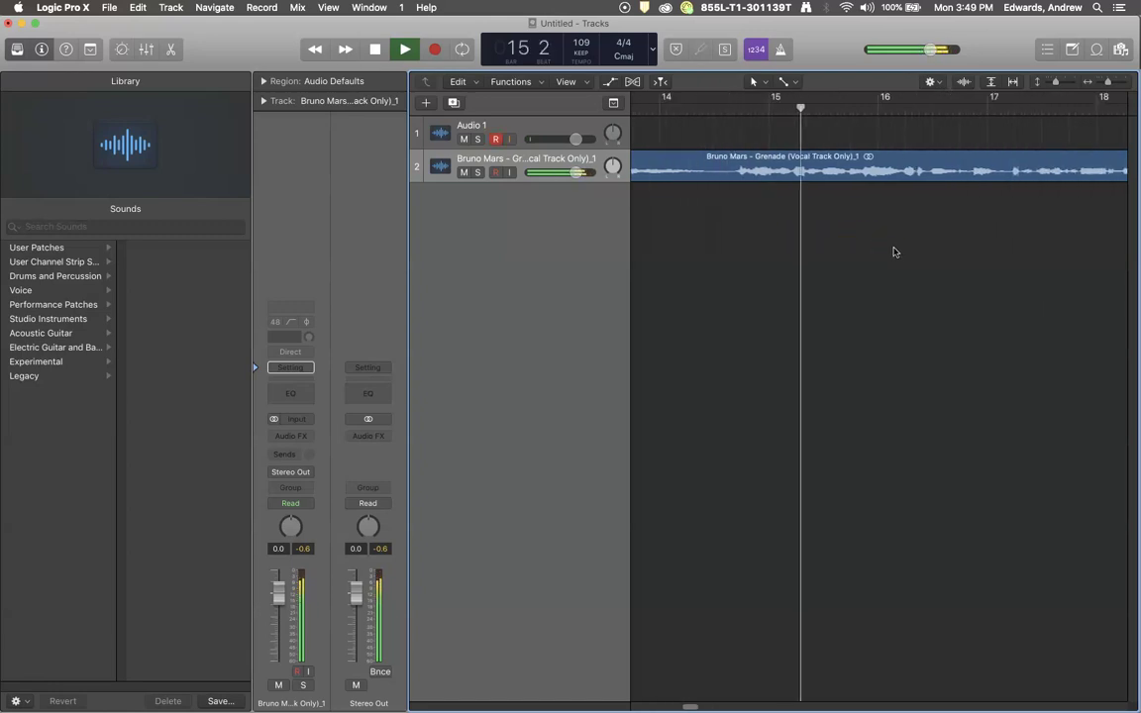
scroll(895, 252, right, 2)
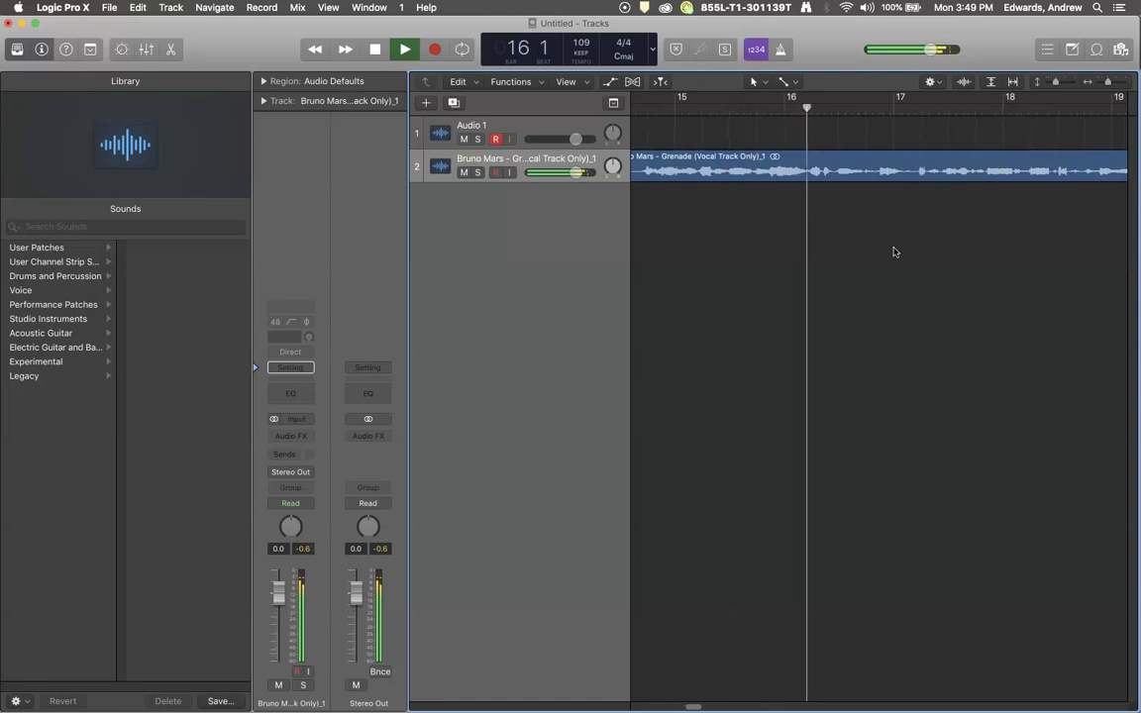
scroll(895, 252, right, 2)
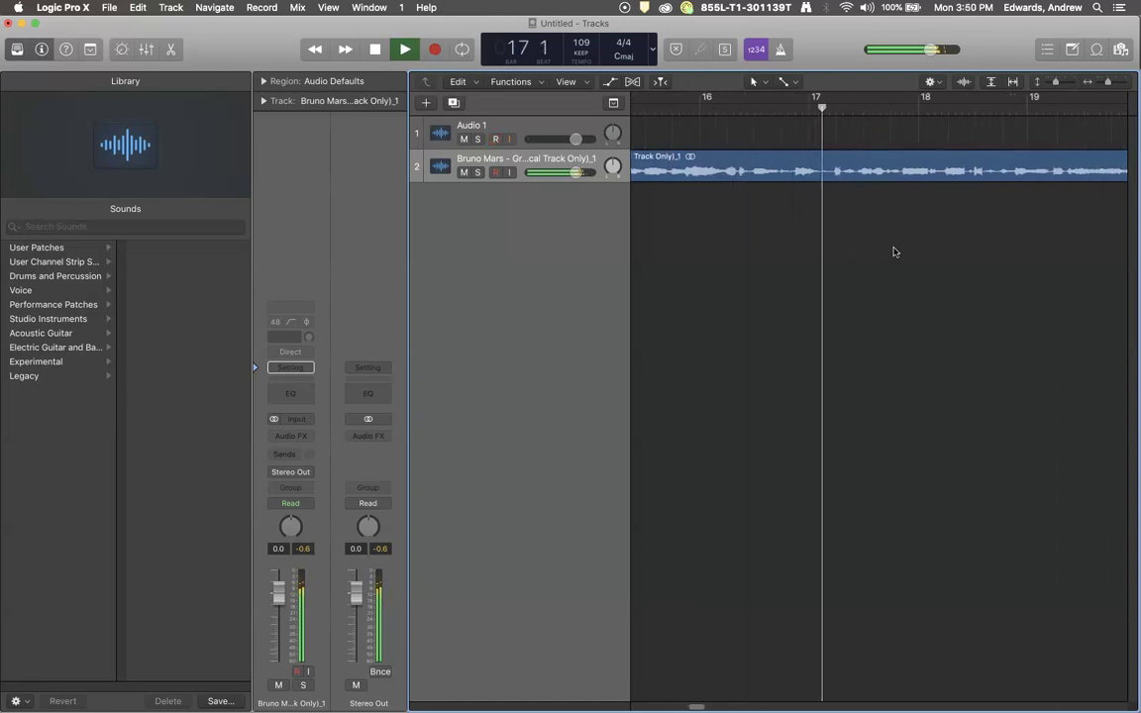
click(911, 246)
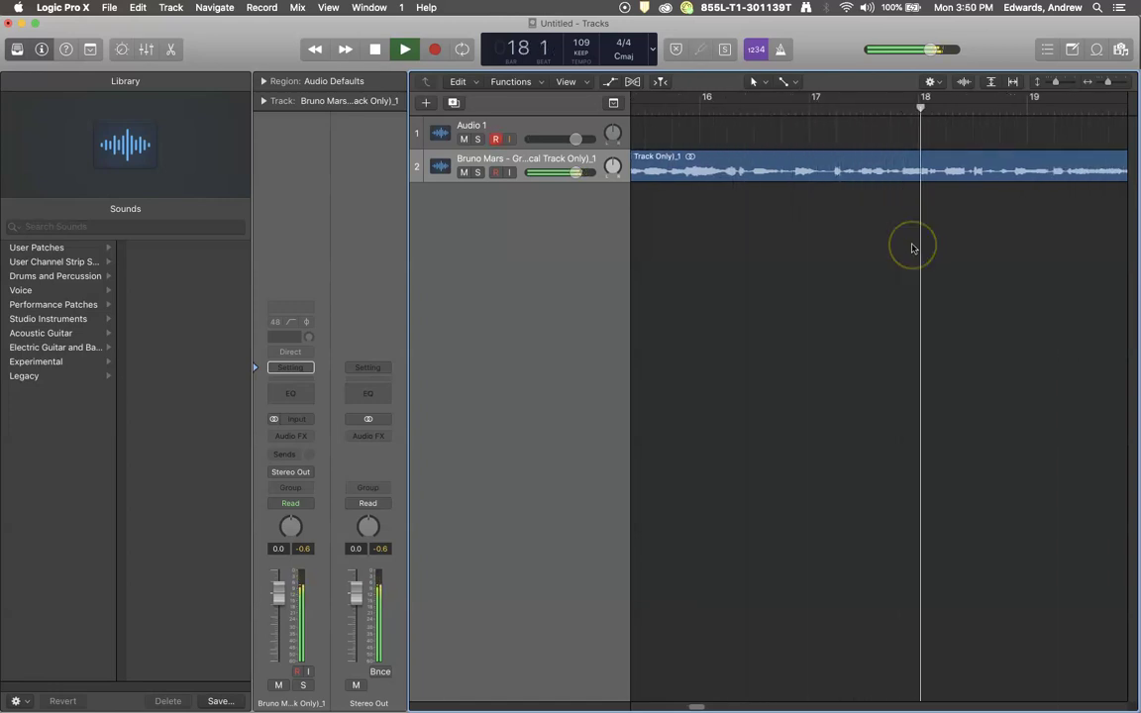
key(space)
click(925, 255)
click(934, 183)
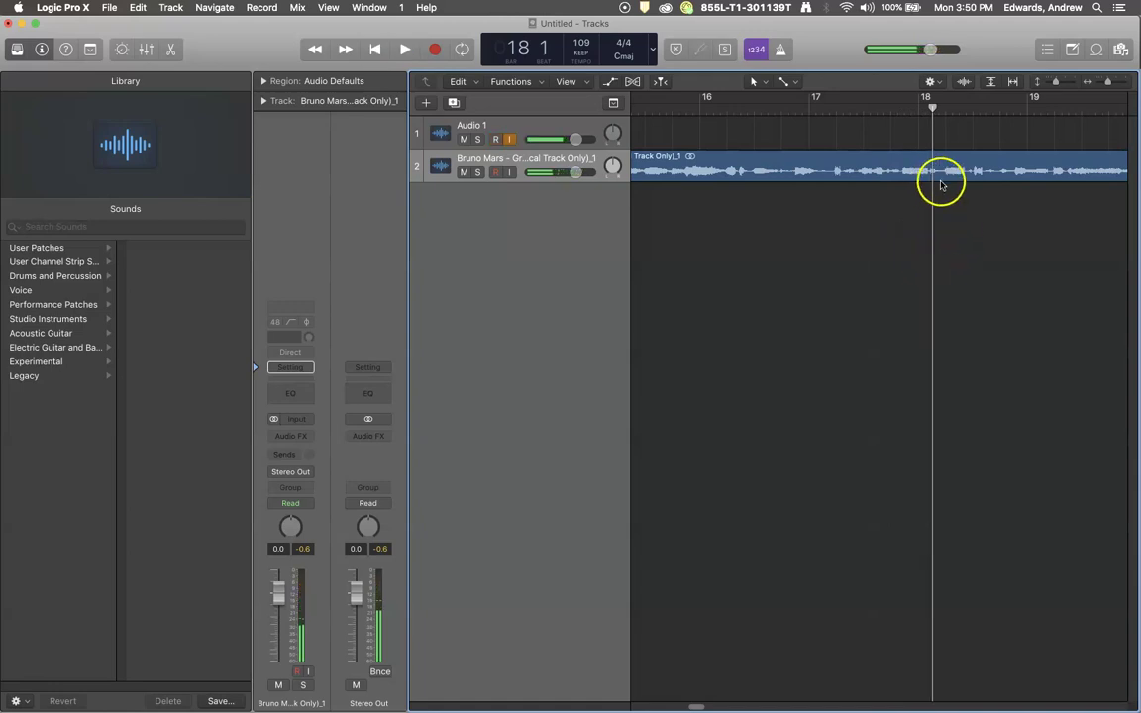
Step: Place the playhead at bar 18 beat 2, just before the next phrase, and split the vocal region there
click(935, 127)
drag(934, 109, 942, 109)
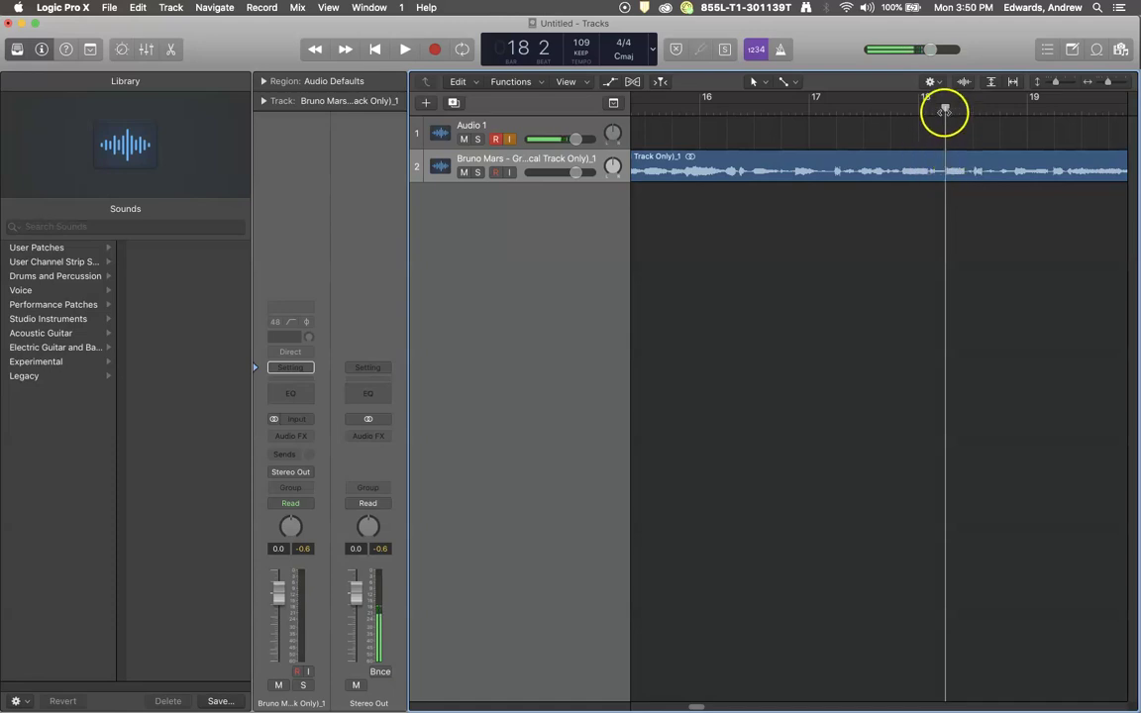
right_click(947, 171)
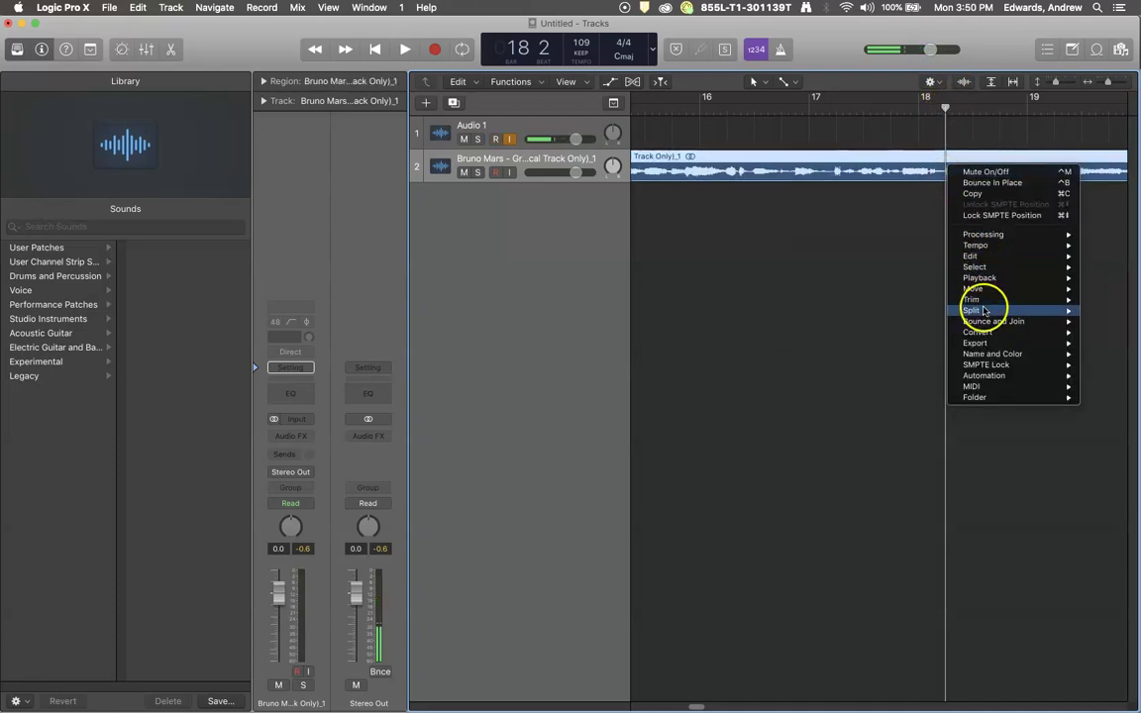
mouse_move(984, 312)
click(912, 322)
click(947, 229)
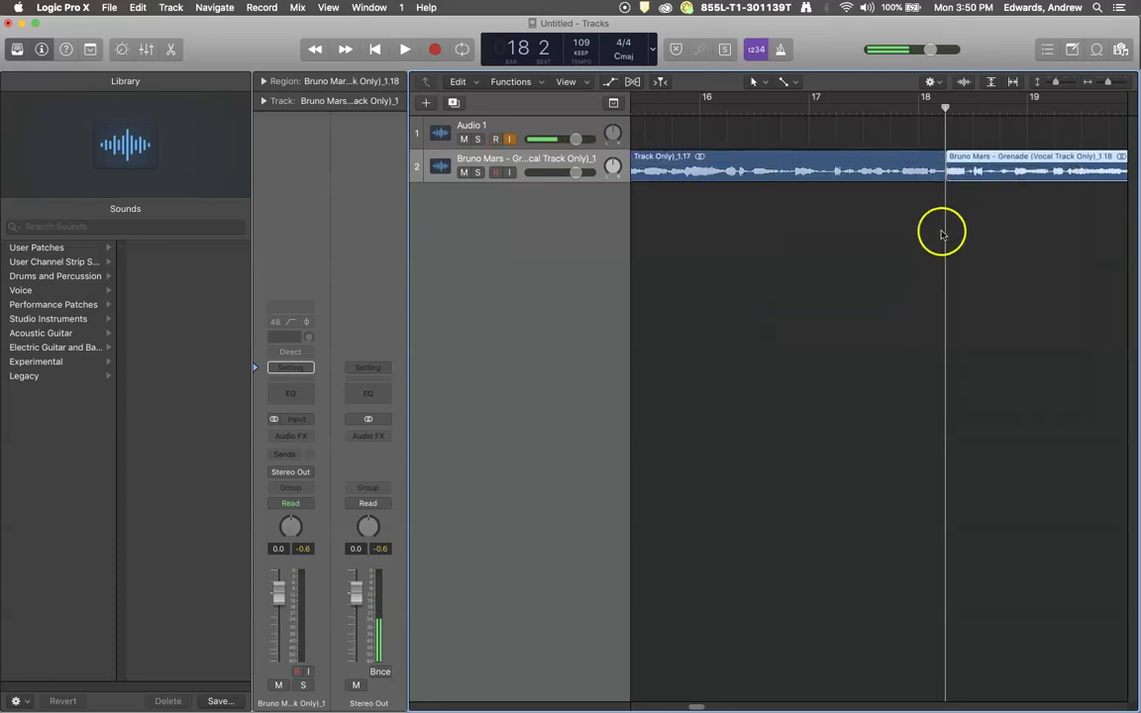
click(949, 191)
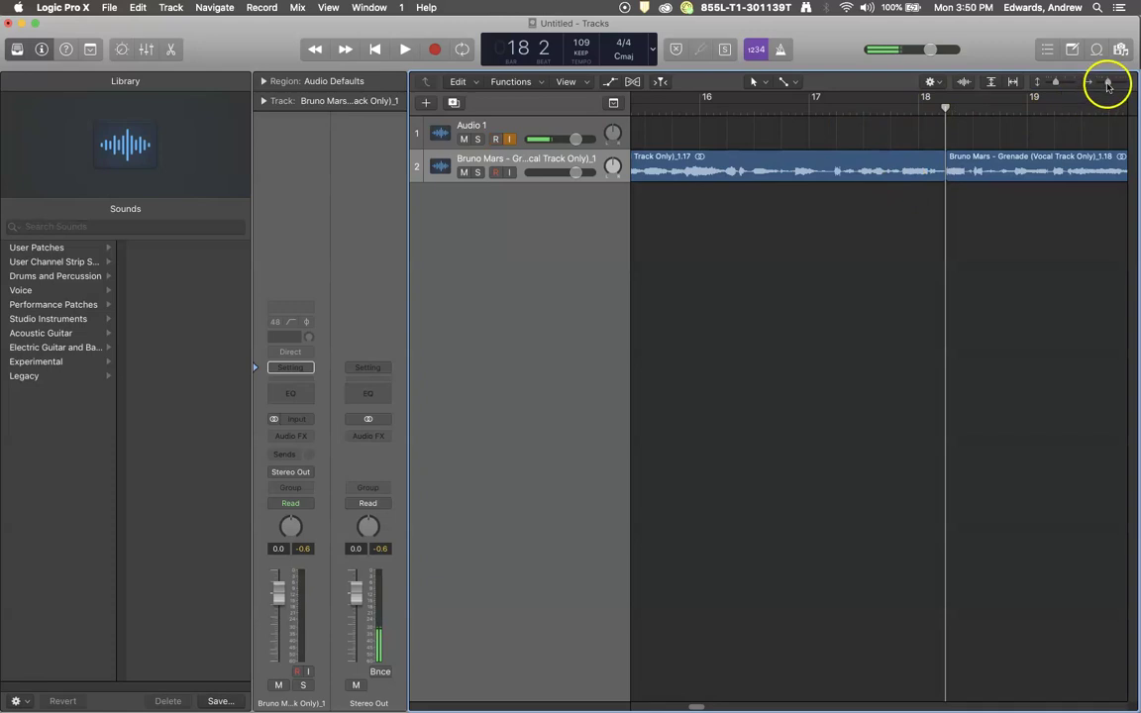
Step: Use the Fade Tool to add a fade-out from about bar 18 to the end of the first vocal region, and play it back
drag(1102, 81, 1114, 87)
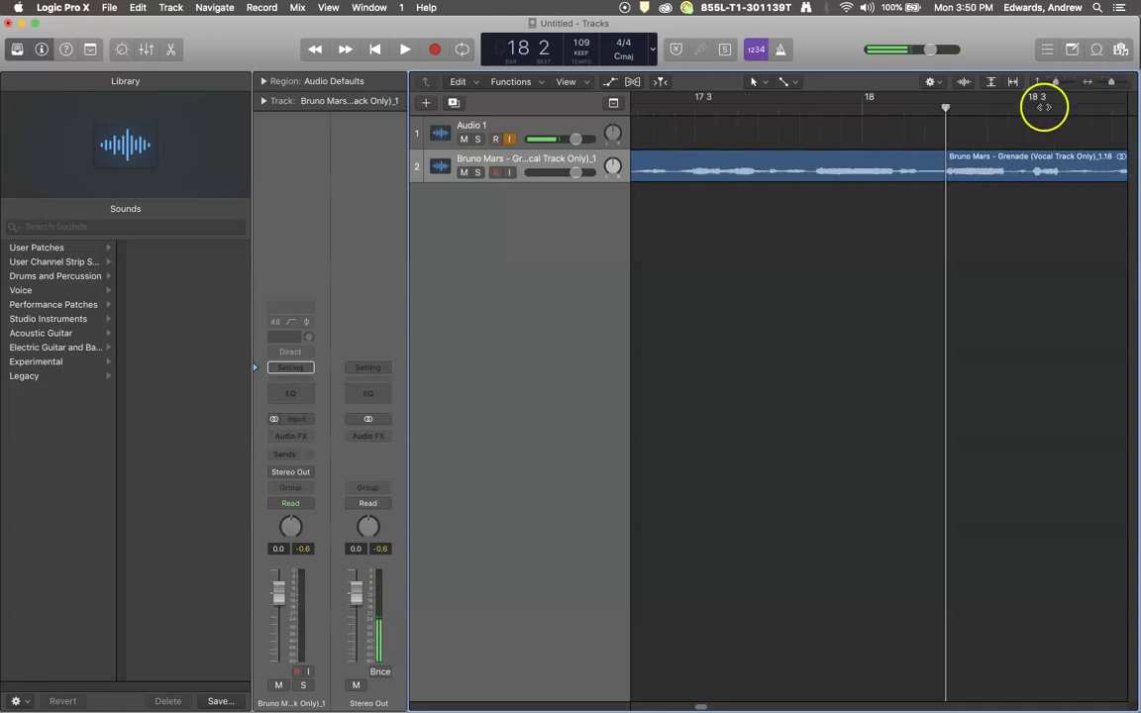
click(1067, 104)
click(798, 86)
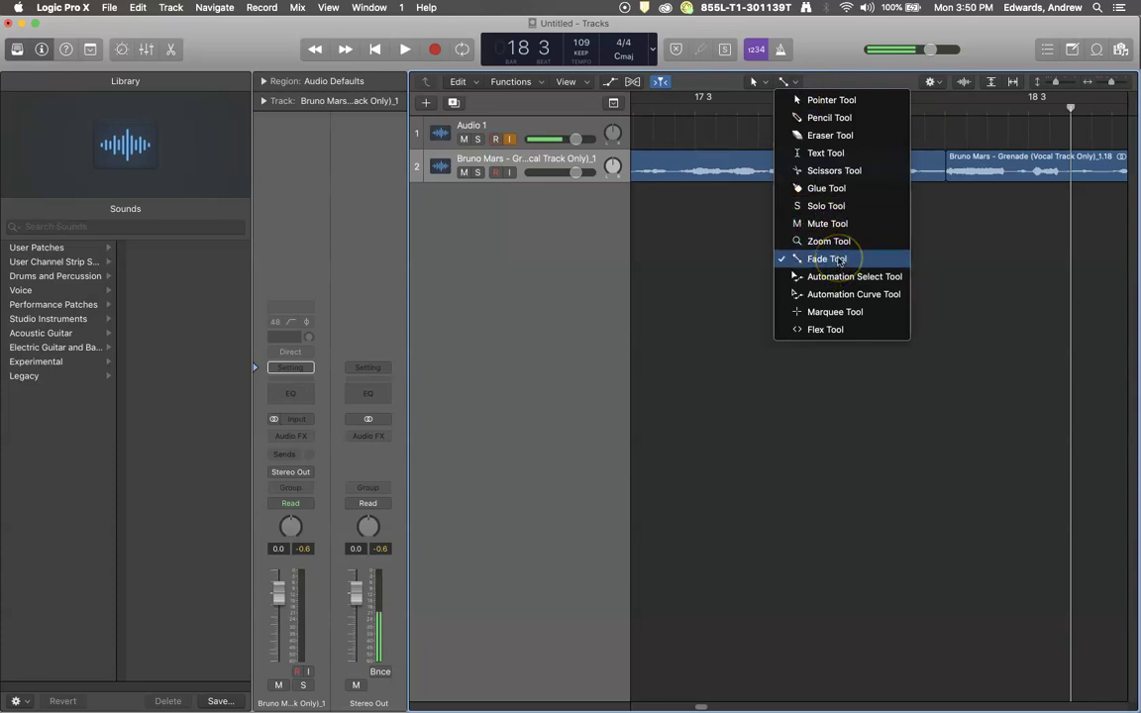
drag(837, 259, 837, 260)
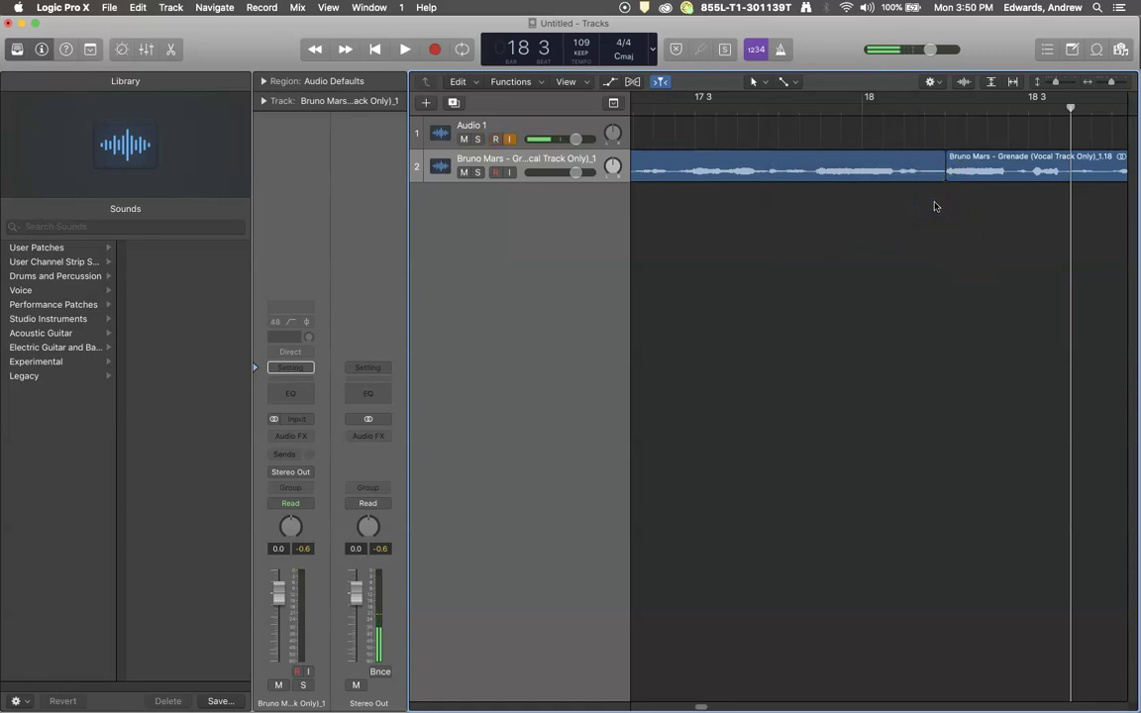
click(929, 170)
click(941, 166)
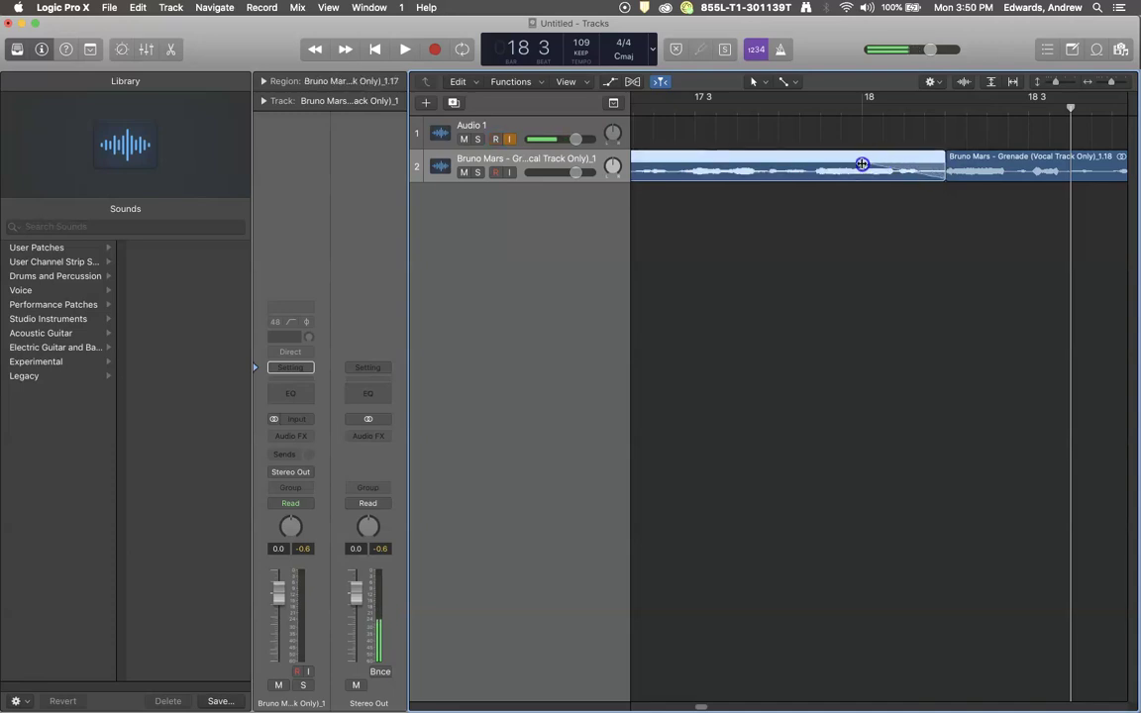
drag(853, 163, 858, 164)
double_click(721, 110)
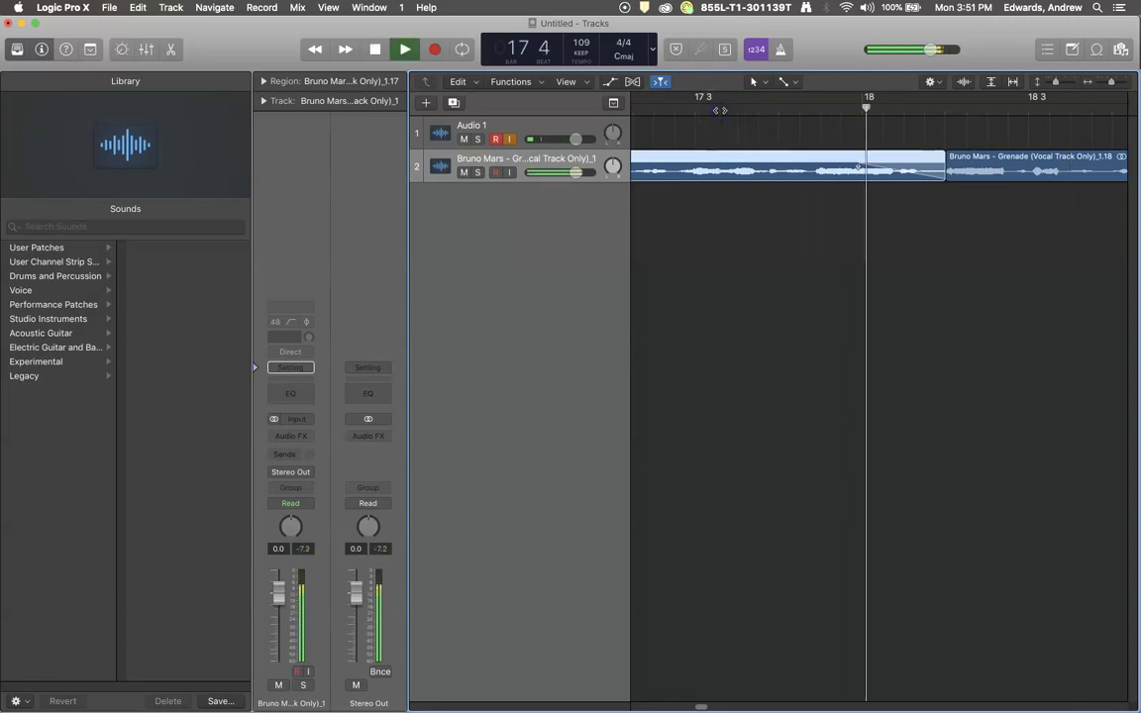
key(space)
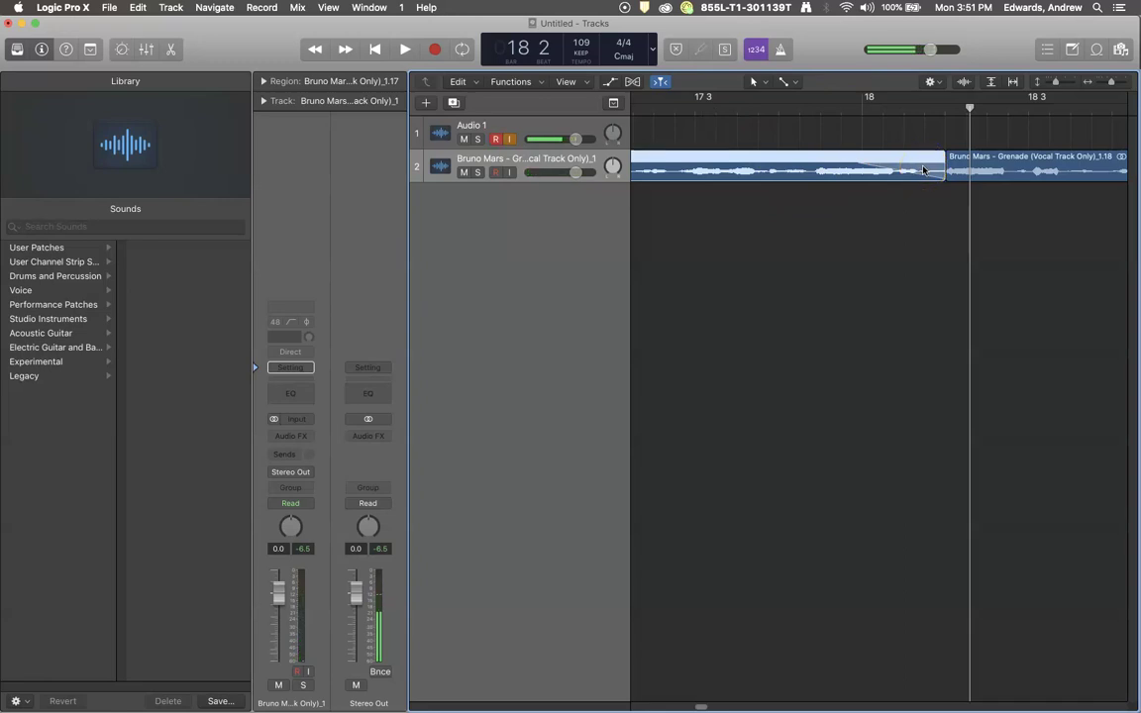
Step: Change the fade-out at the end of the first vocal region to Slow Down and play it back
right_click(923, 171)
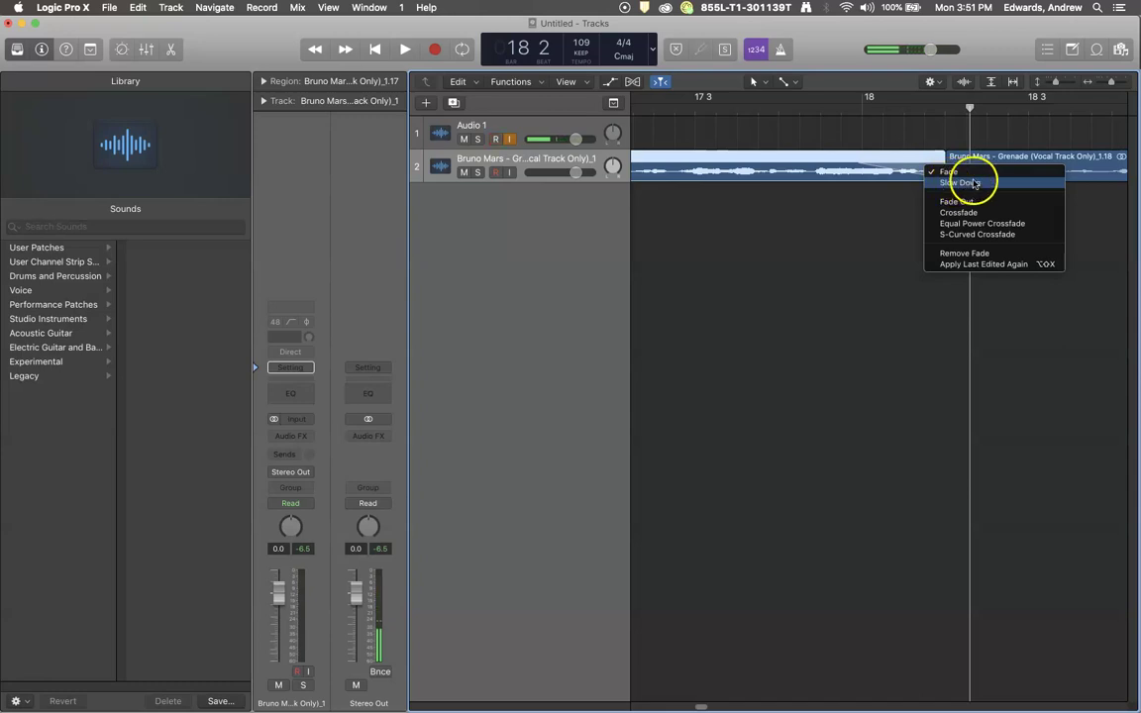
click(975, 184)
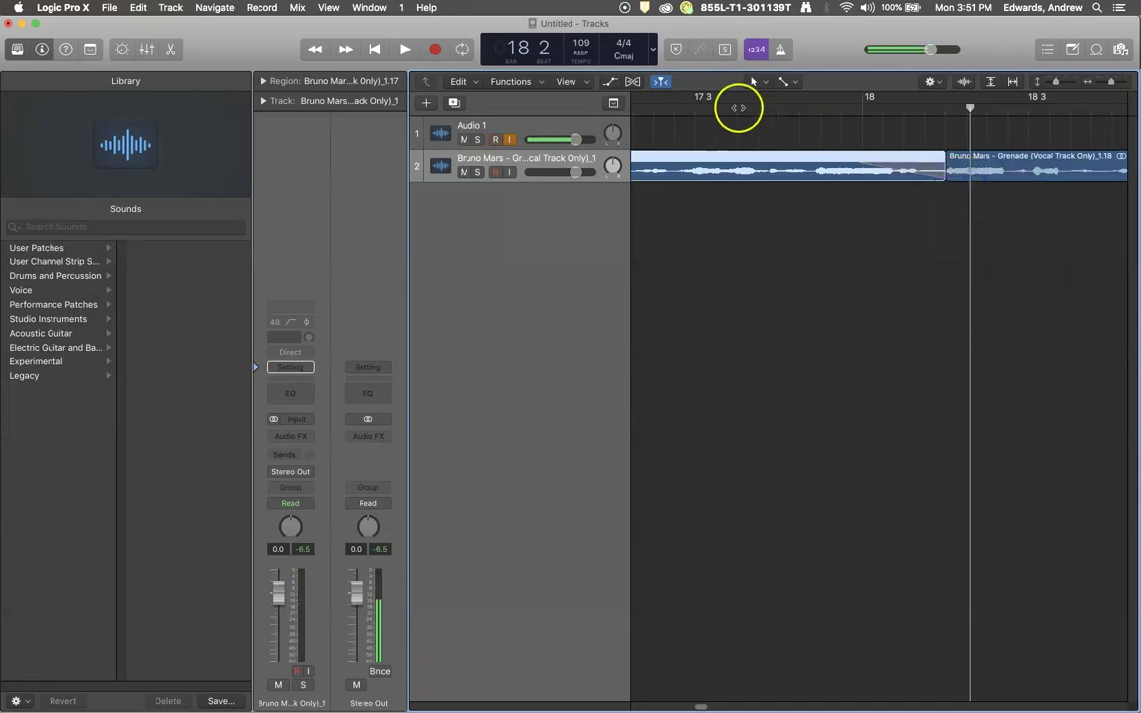
double_click(696, 110)
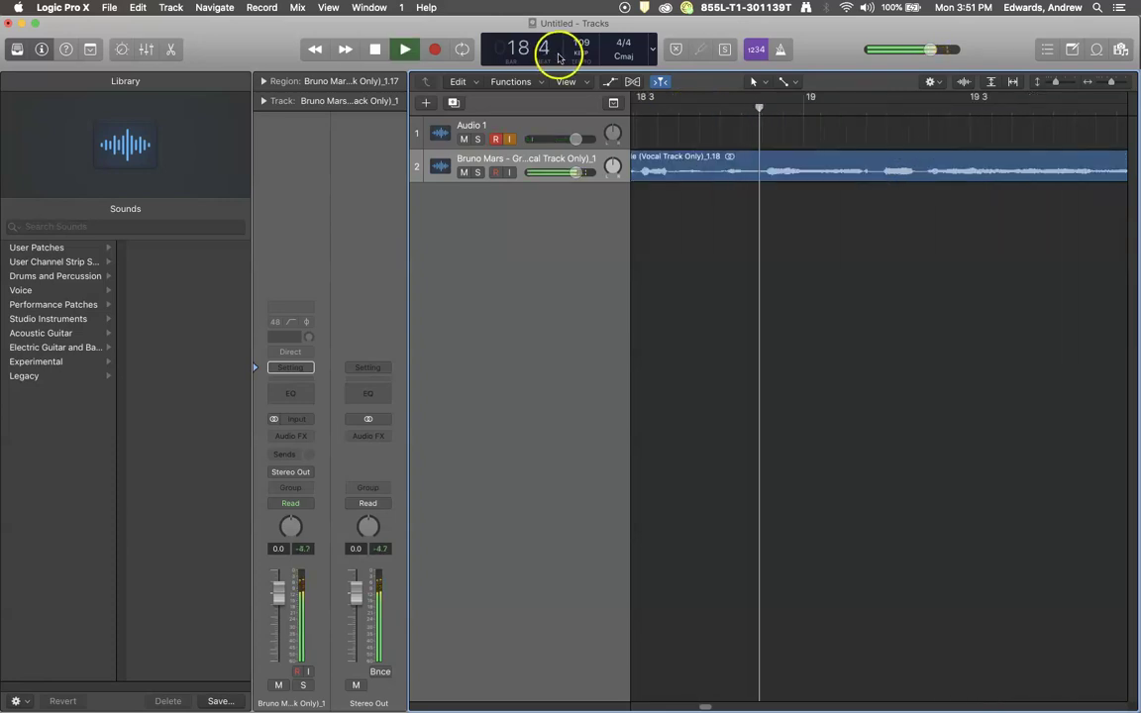
key(space)
Step: Adjust the curve of the Slow Down fade before the split and play it back from bar 17 beat 3
scroll(794, 186, left, 8)
scroll(793, 186, right, 1)
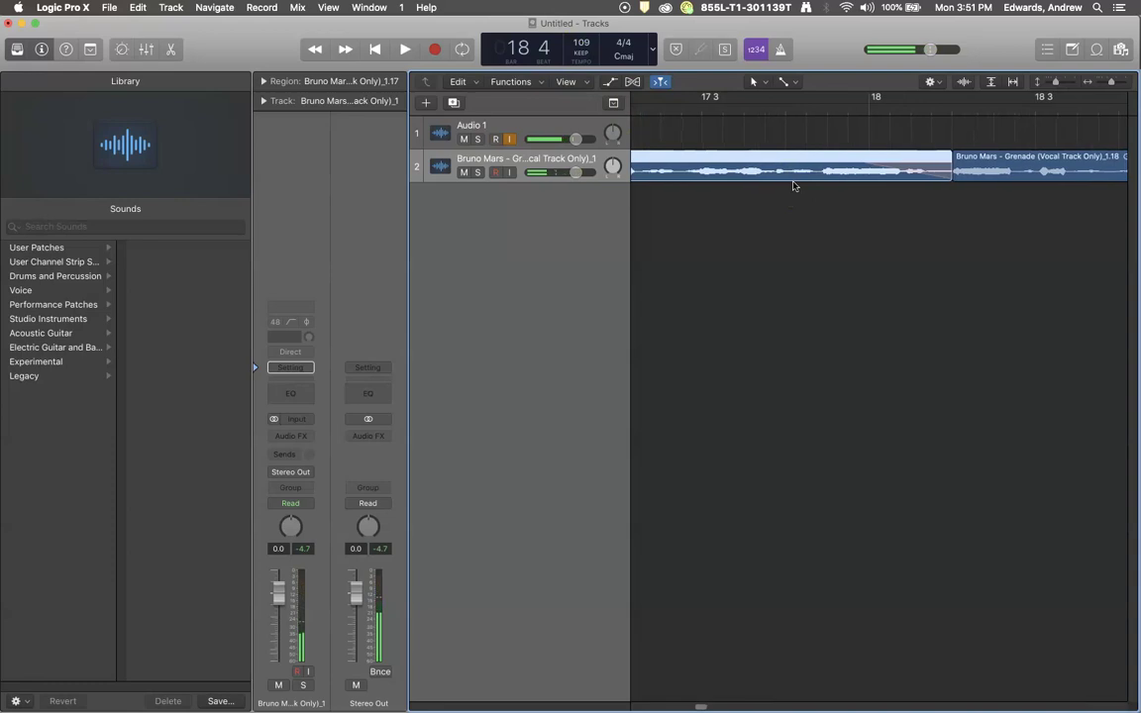
right_click(919, 170)
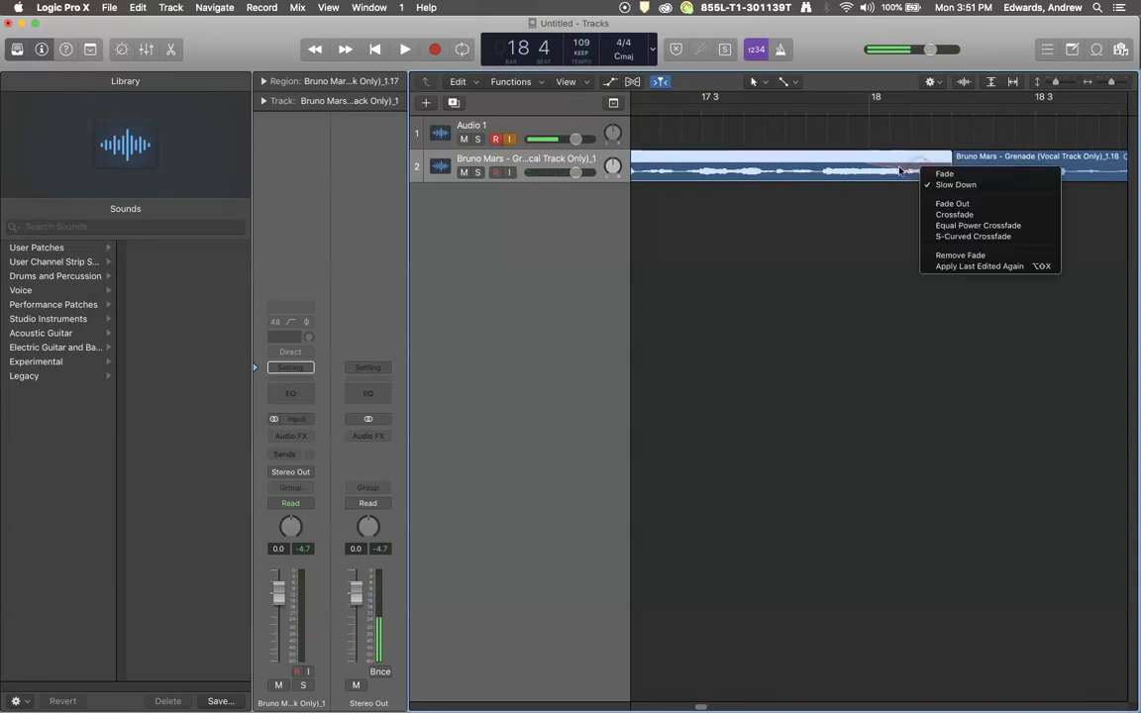
click(903, 238)
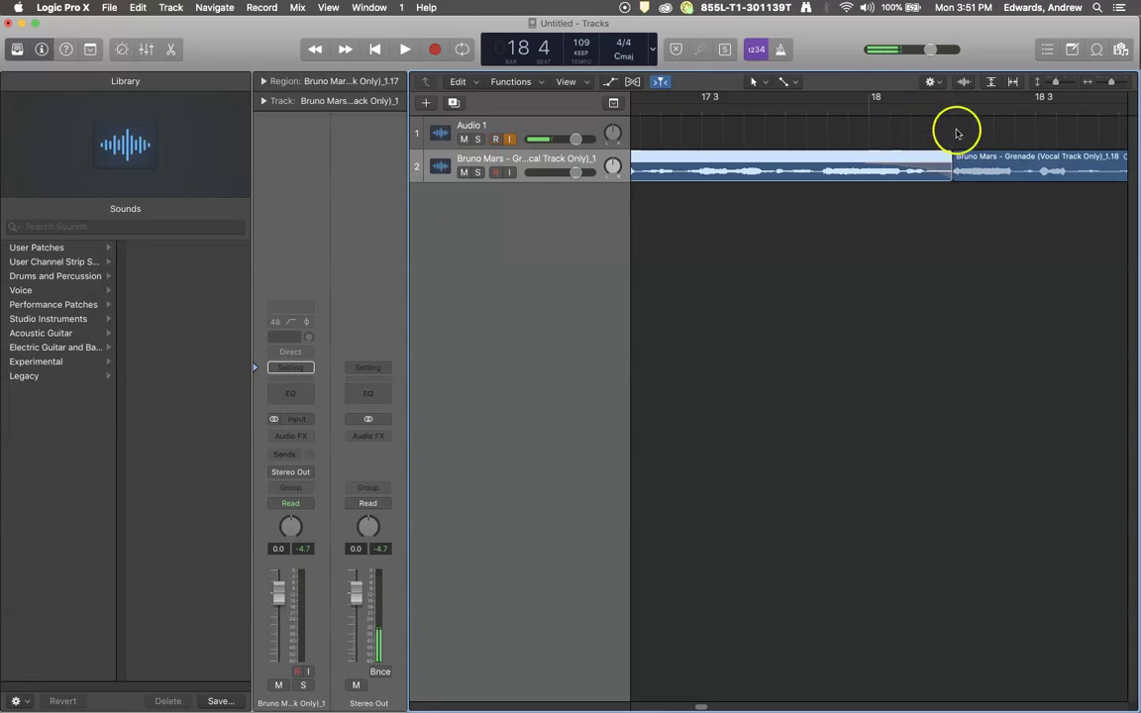
double_click(760, 103)
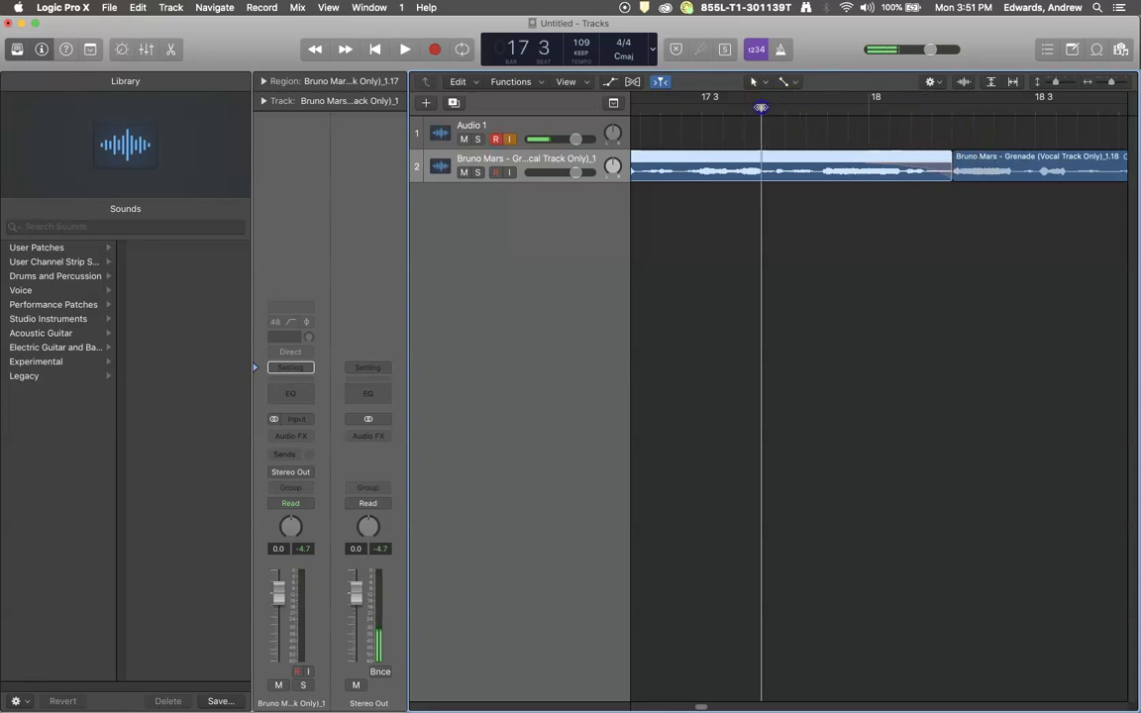
key(space)
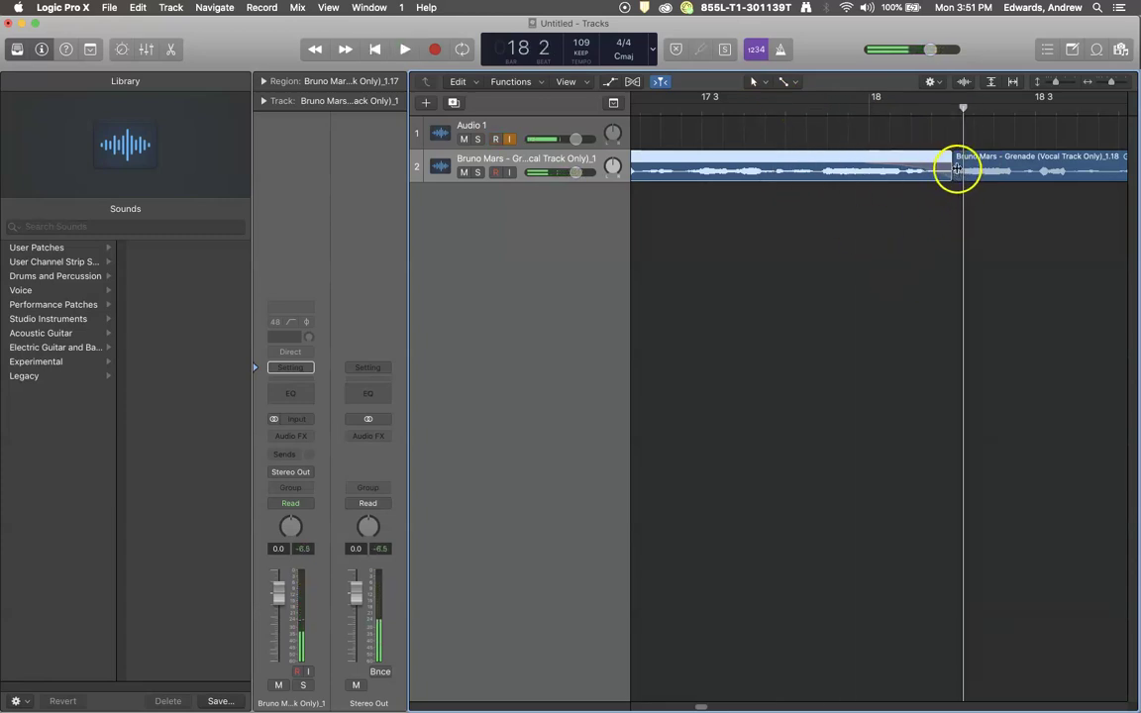
Step: Add a fade-in at the start of the second vocal region, ending just past bar 18 beat 3, and change it to Speed Up
click(960, 173)
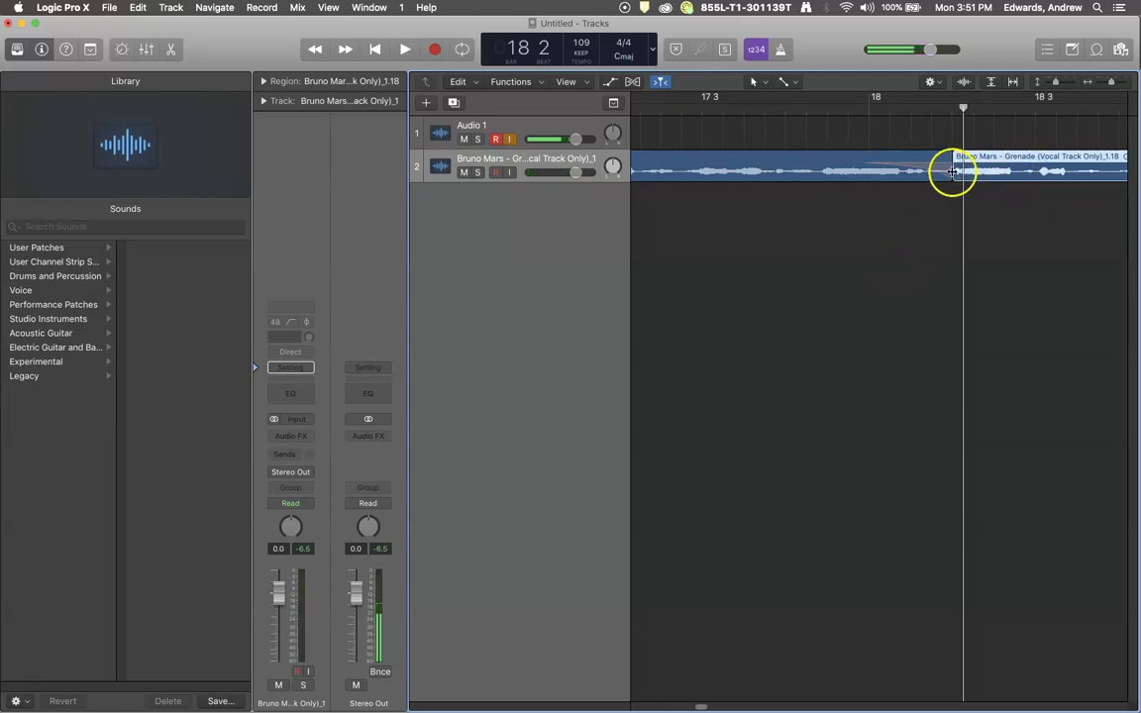
click(977, 174)
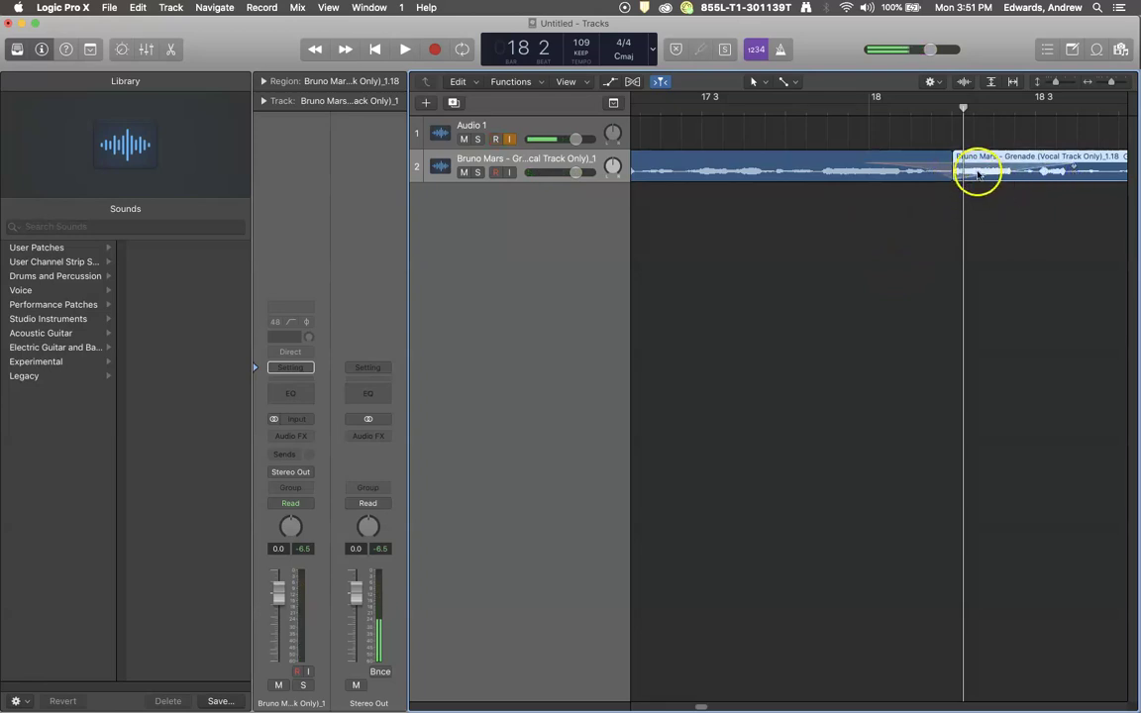
right_click(977, 172)
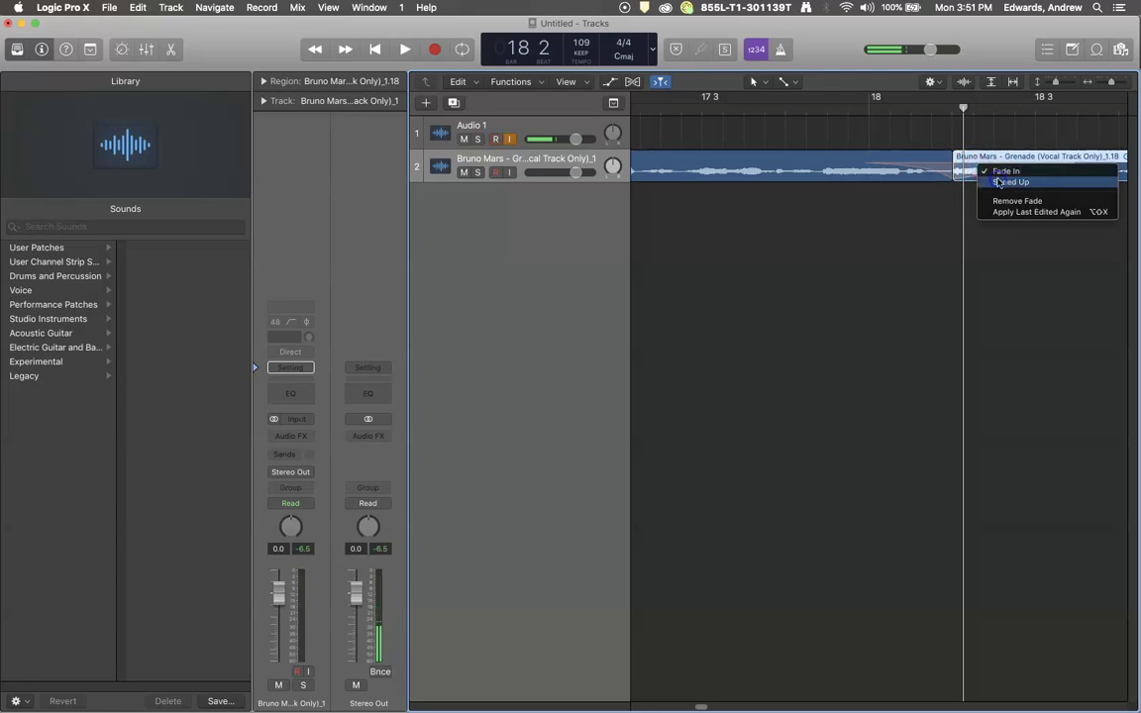
click(997, 182)
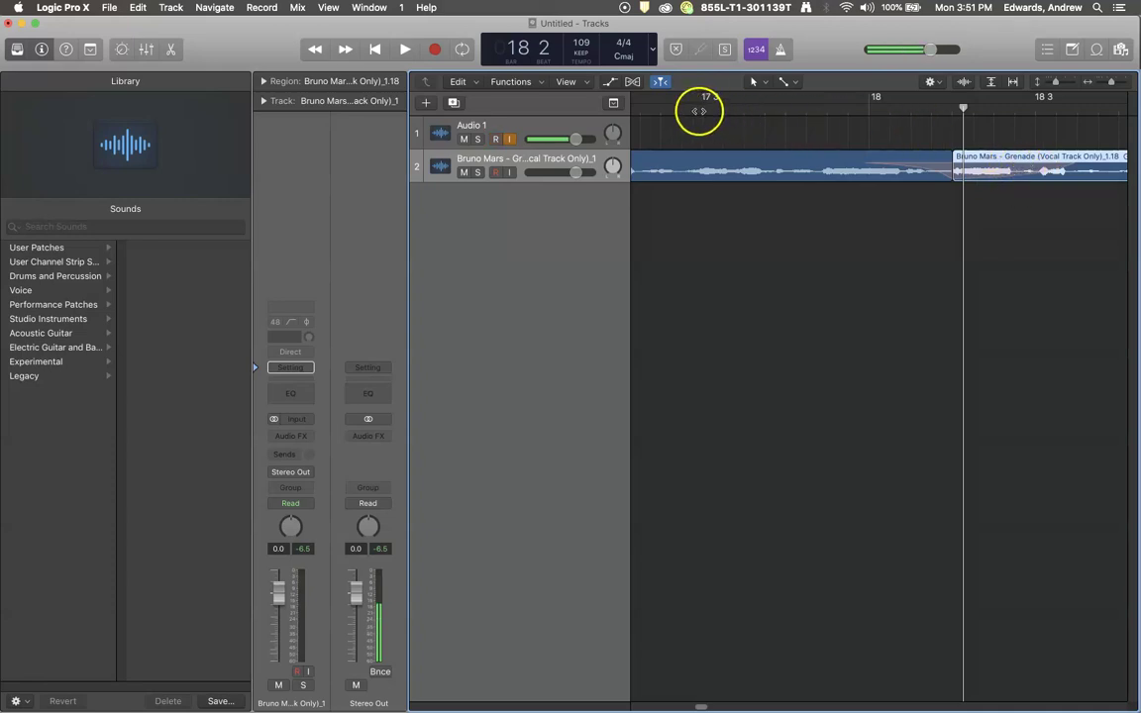
Step: Play back the slow-down and speed-up transition from about bar 17 beat 3, stopping near the end of bar 19
click(697, 109)
key(space)
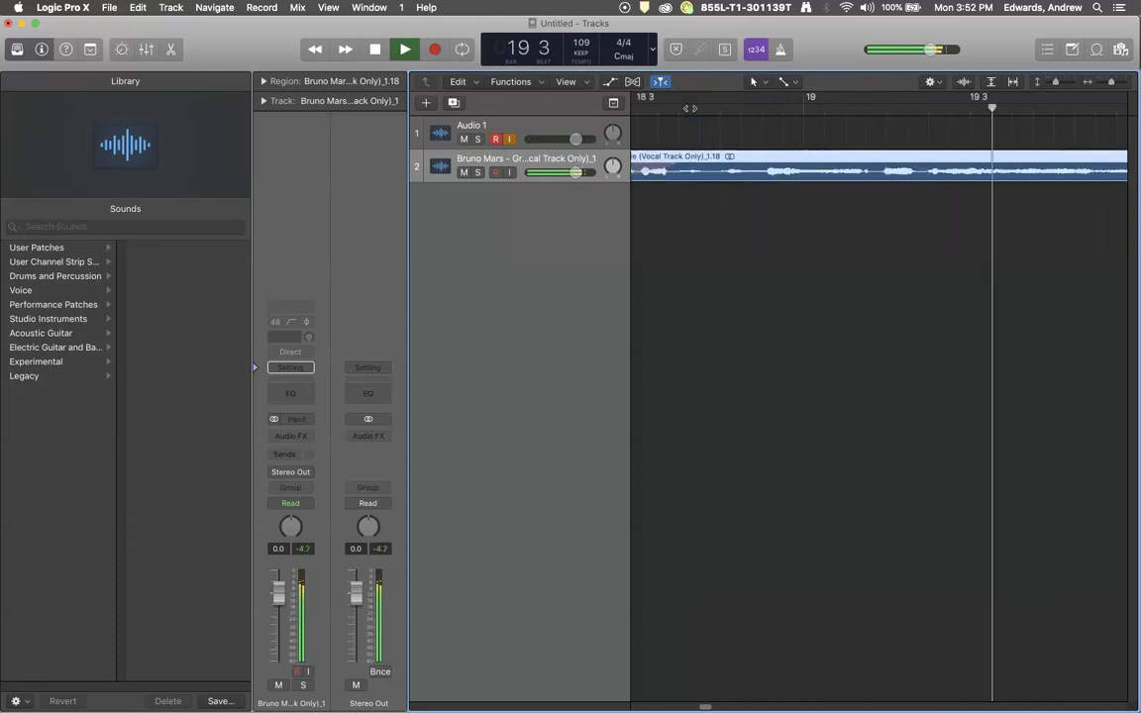
click(847, 281)
key(space)
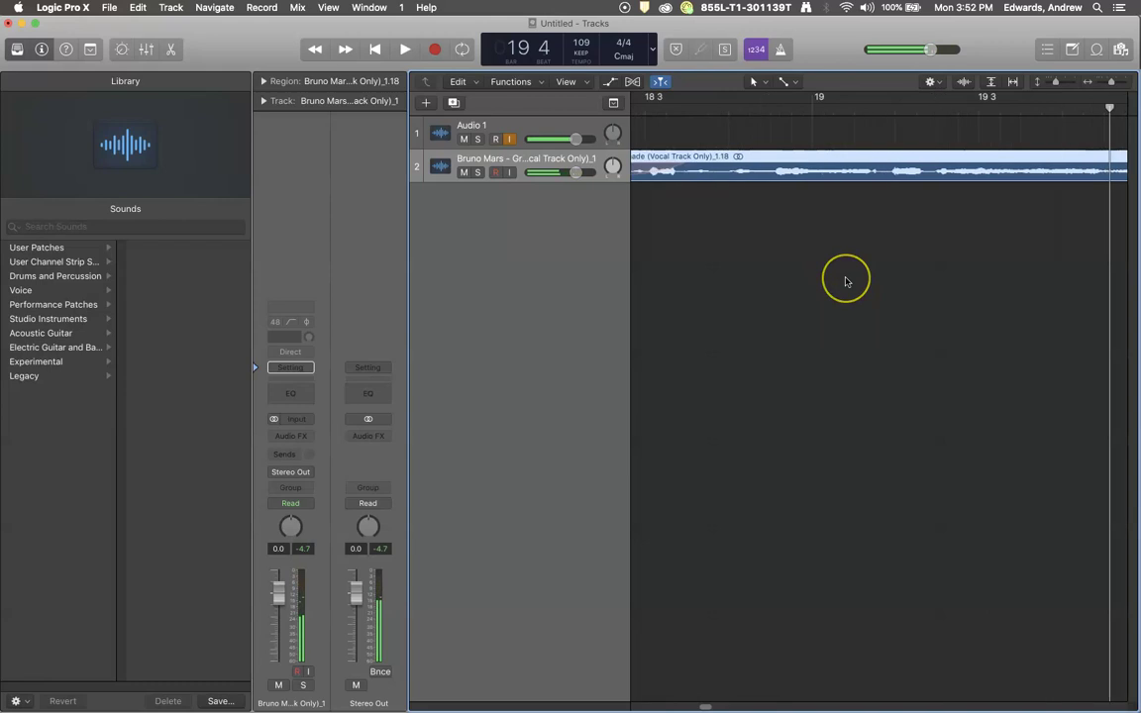
Step: Reshape the Slow Down fade before the split and the Speed Up fade after it
scroll(847, 281, left, 5)
click(932, 268)
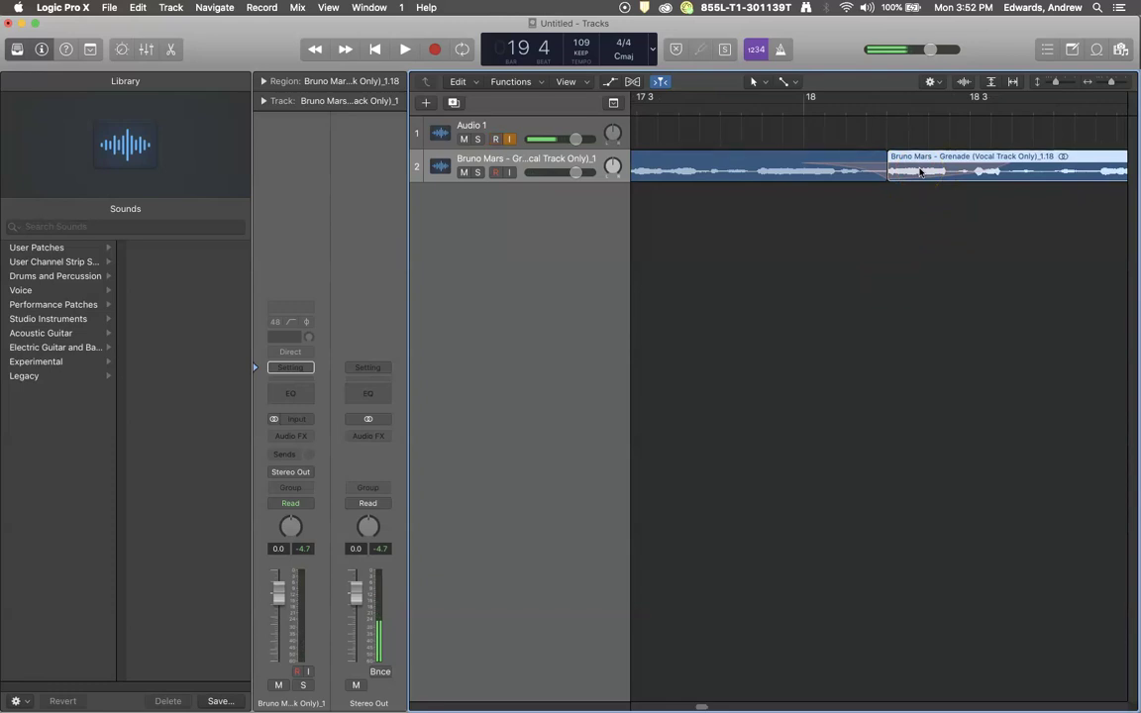
click(906, 177)
click(861, 166)
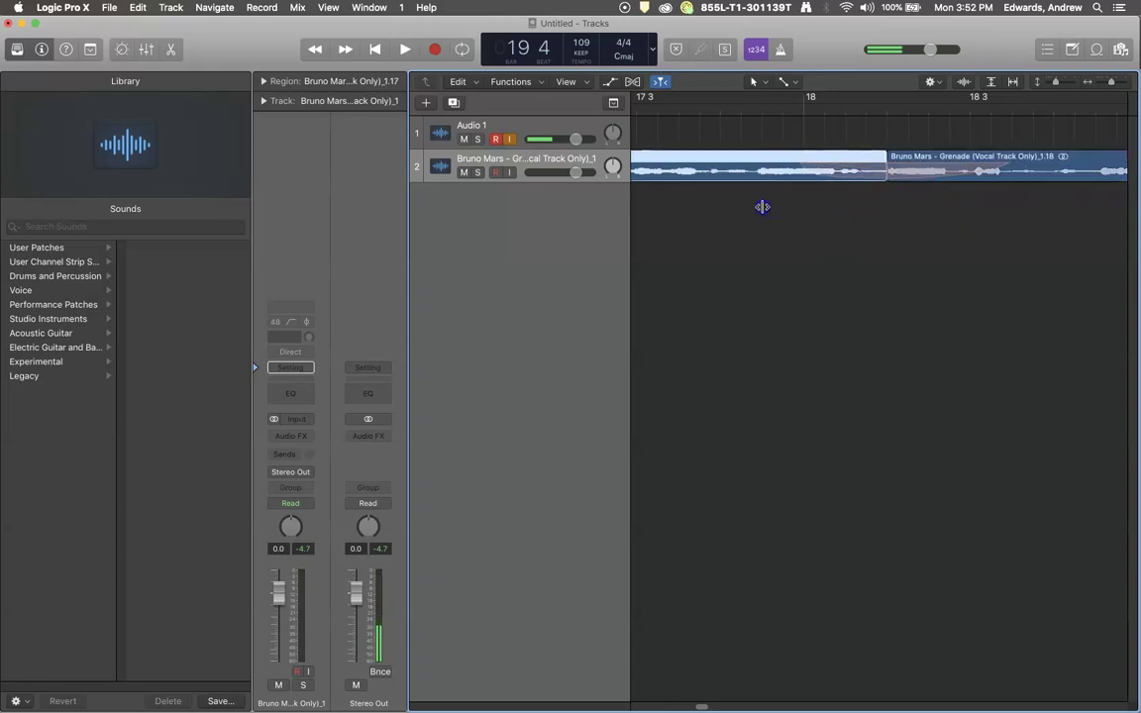
click(956, 177)
click(905, 161)
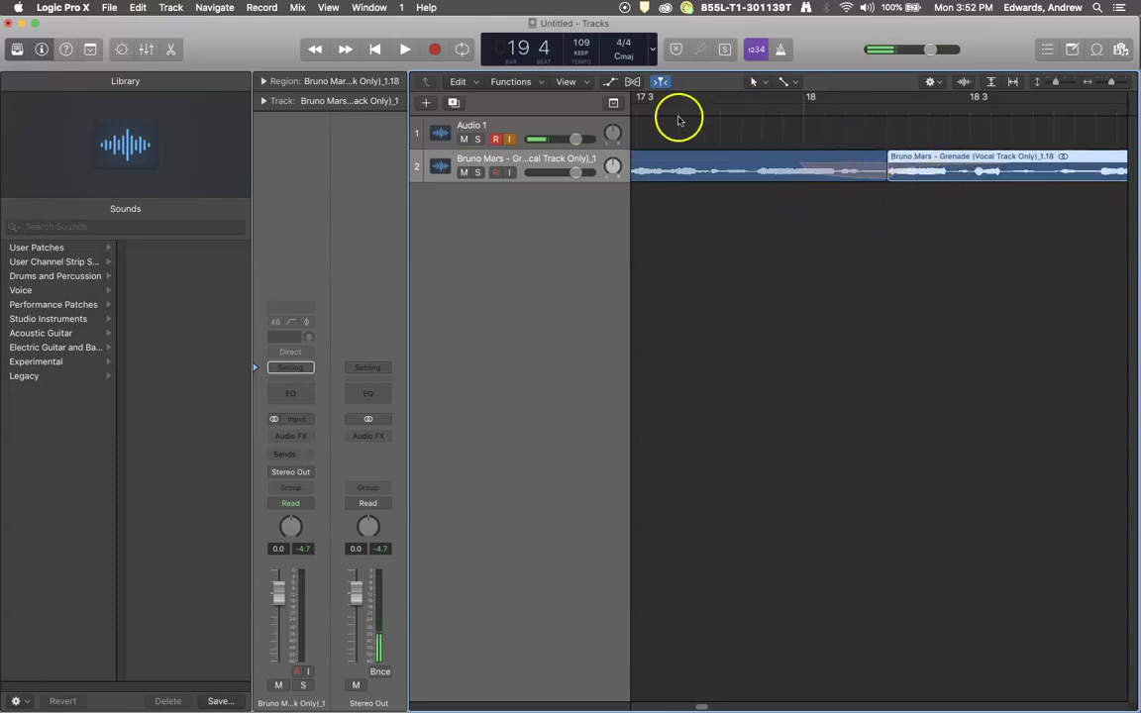
Step: Listen to the reshaped transition from about bar 17 beat 3, stopping in bar 19
click(639, 100)
key(space)
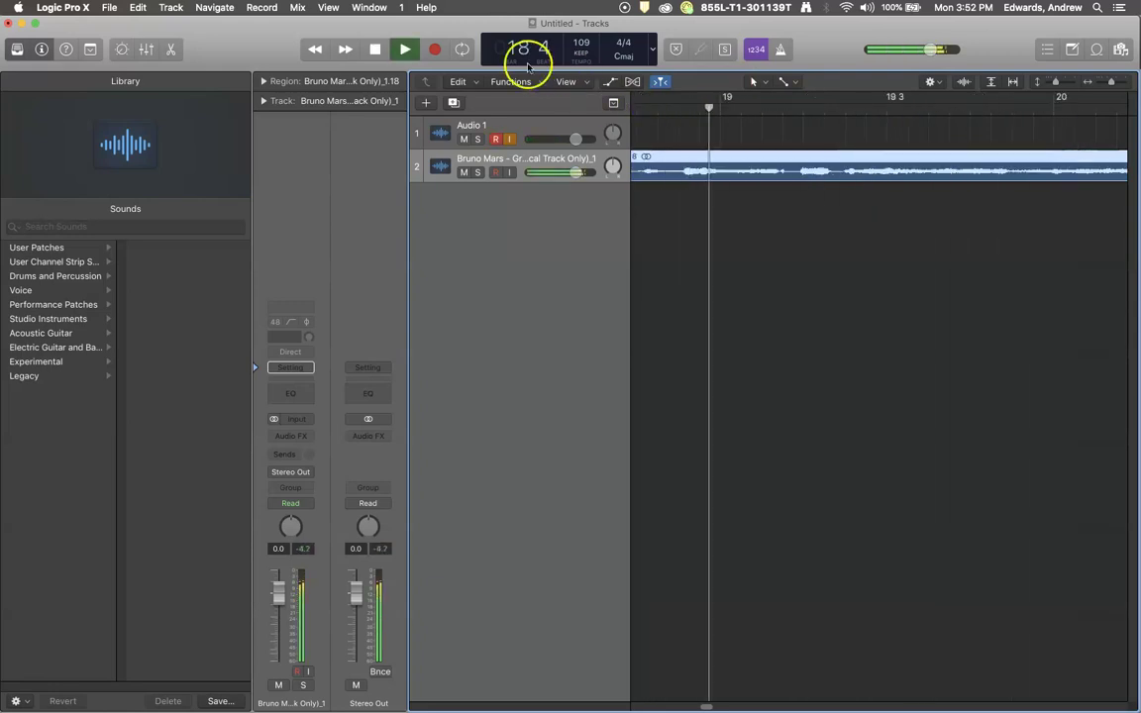
click(375, 48)
scroll(832, 238, left, 3)
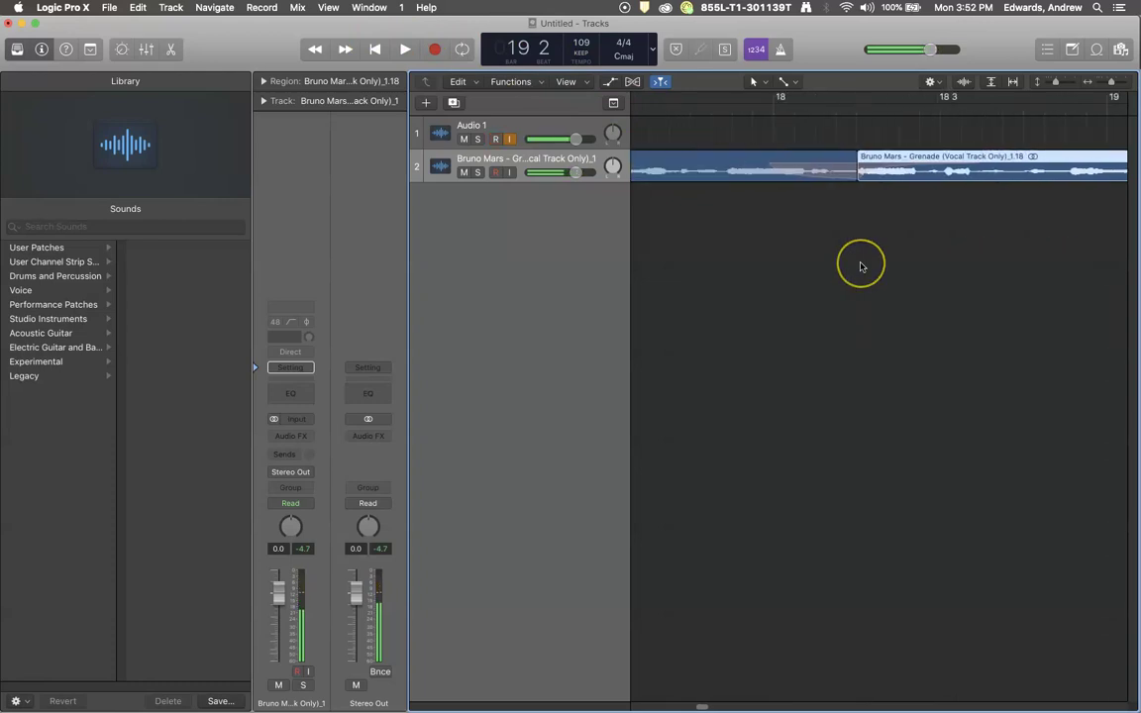